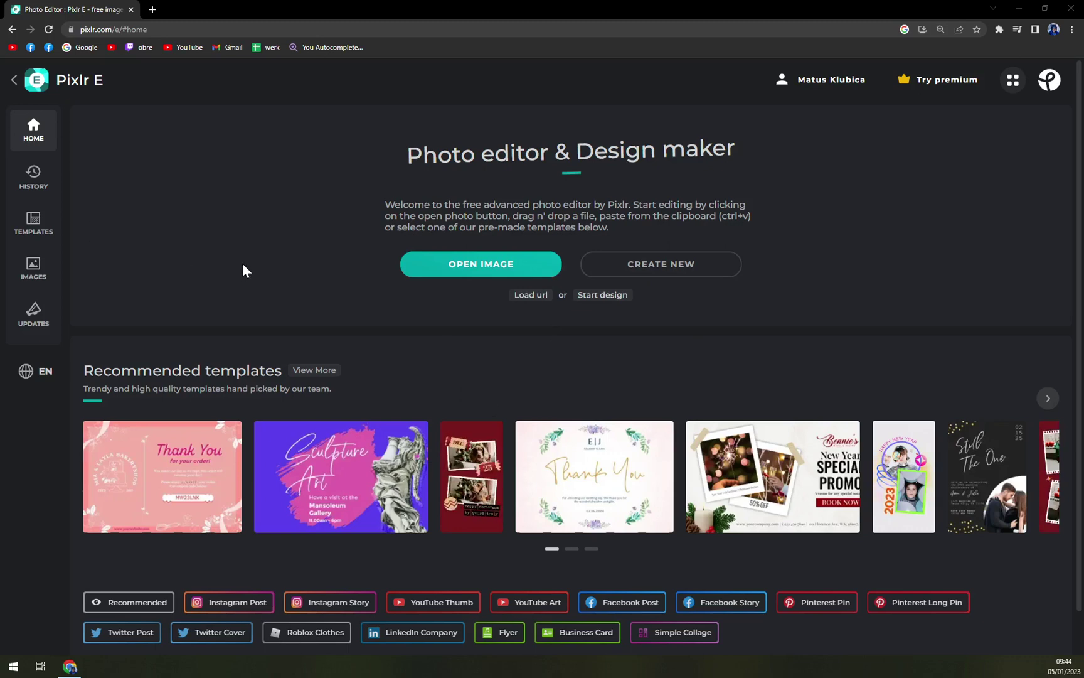
# Open 'lake pier' (750 × 518) from the useless stuff folder, then restore the browser window
pyautogui.click(449, 273)
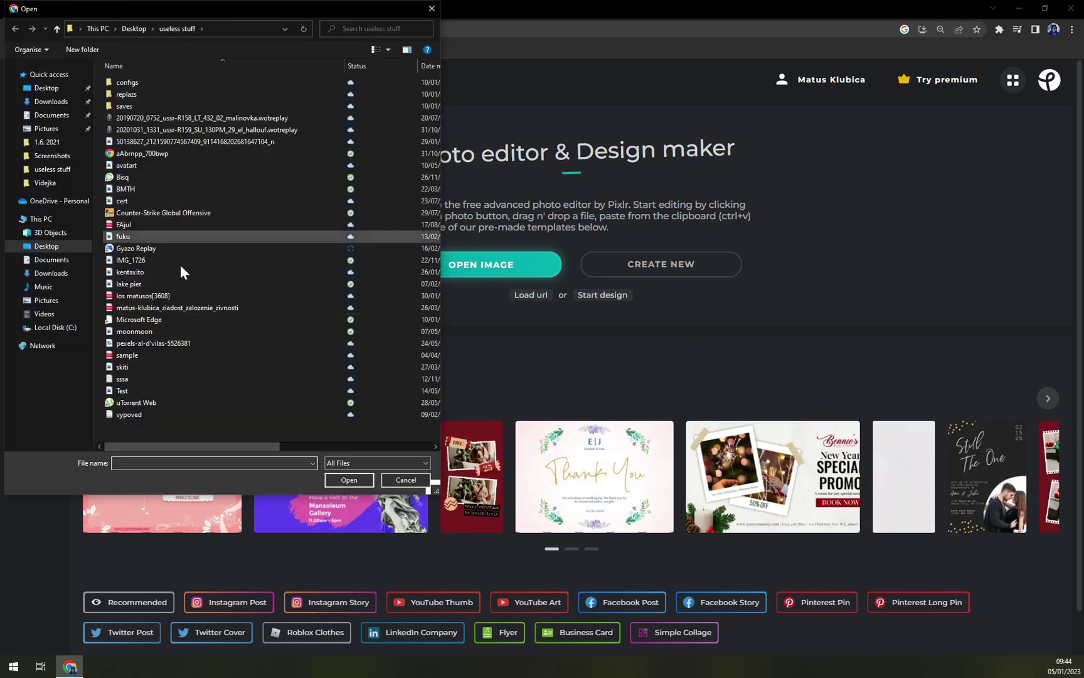
pyautogui.doubleClick(155, 284)
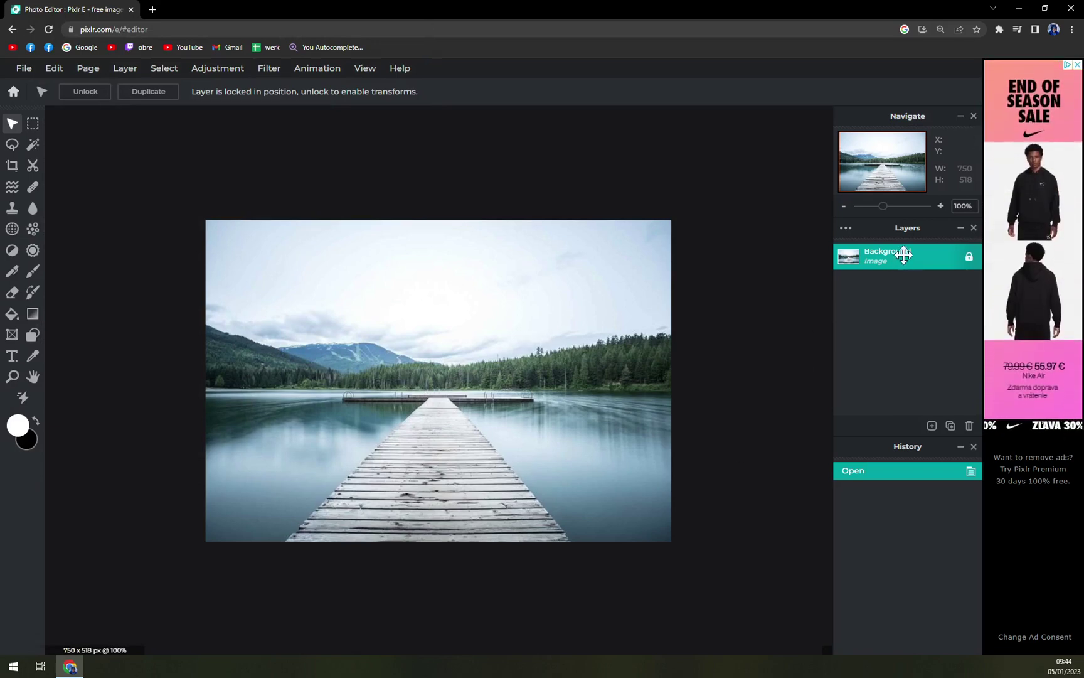
pyautogui.moveTo(937, 20); pyautogui.dragTo(1033, 14)
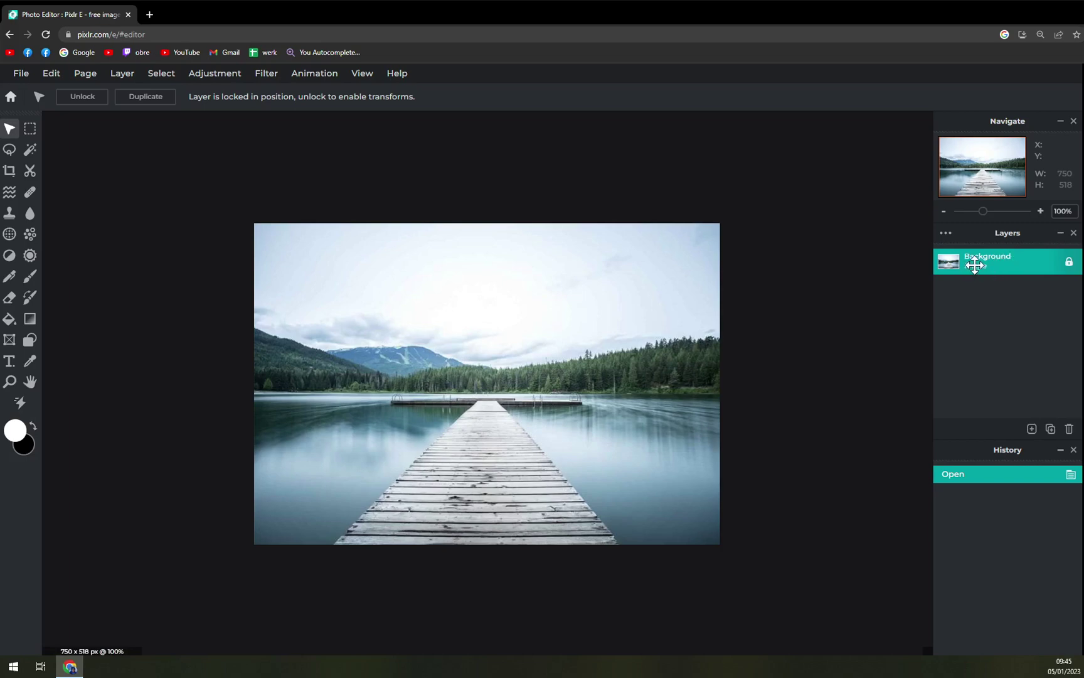
# Toggle the Background layer's visibility off and on several times, leaving the photo shown
pyautogui.click(1069, 264)
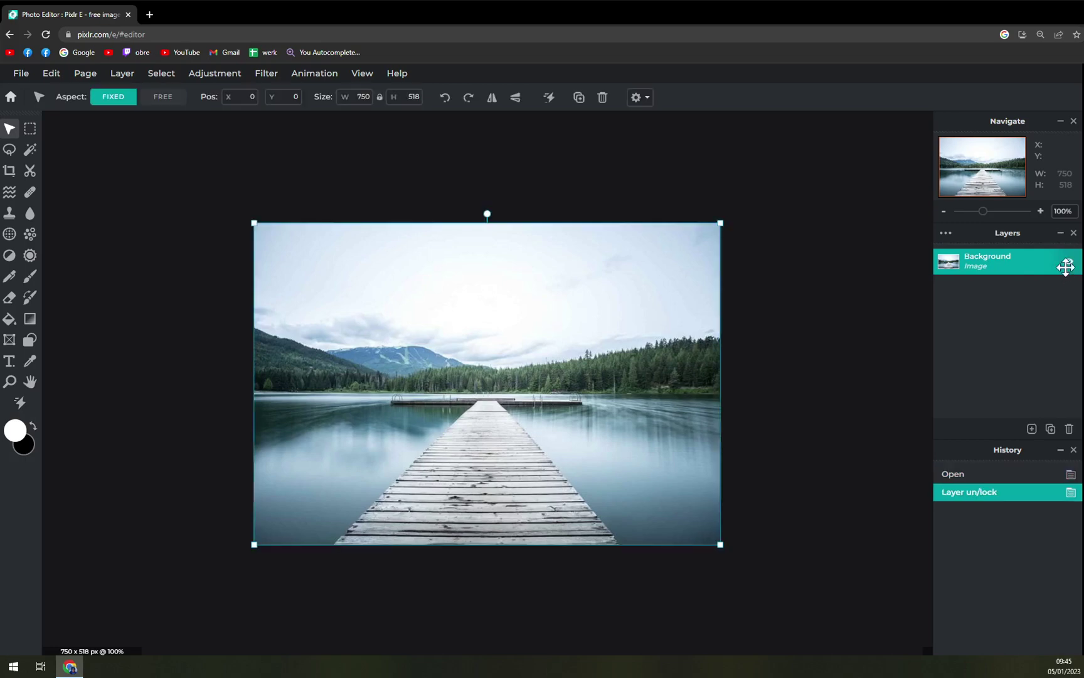
pyautogui.click(1069, 266)
pyautogui.click(1069, 263)
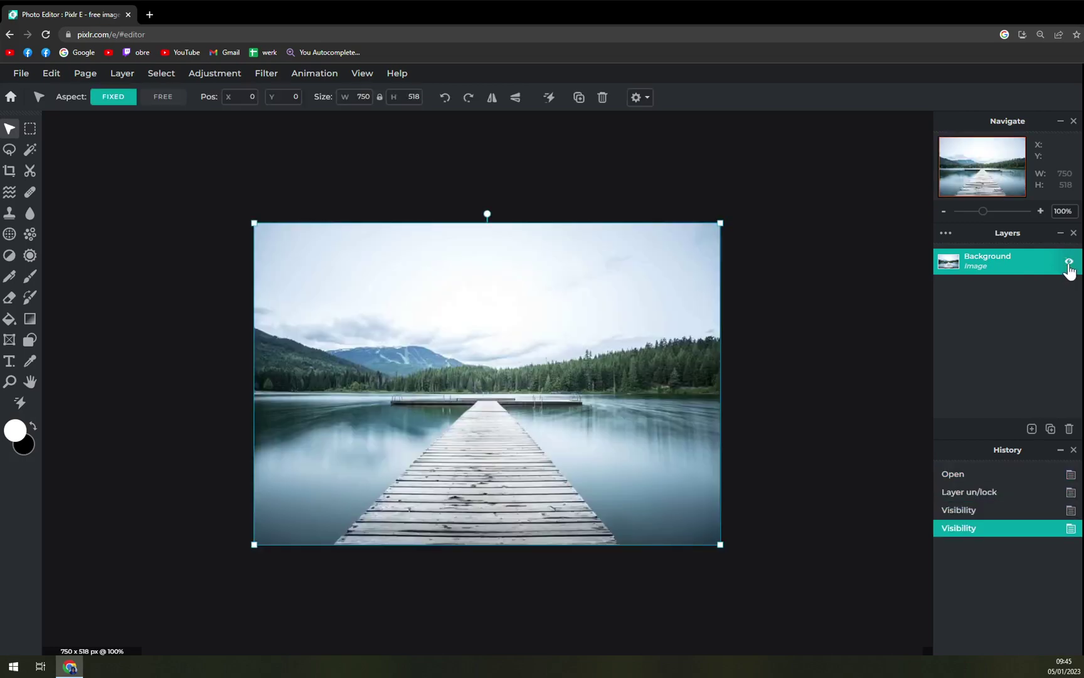
pyautogui.click(1070, 263)
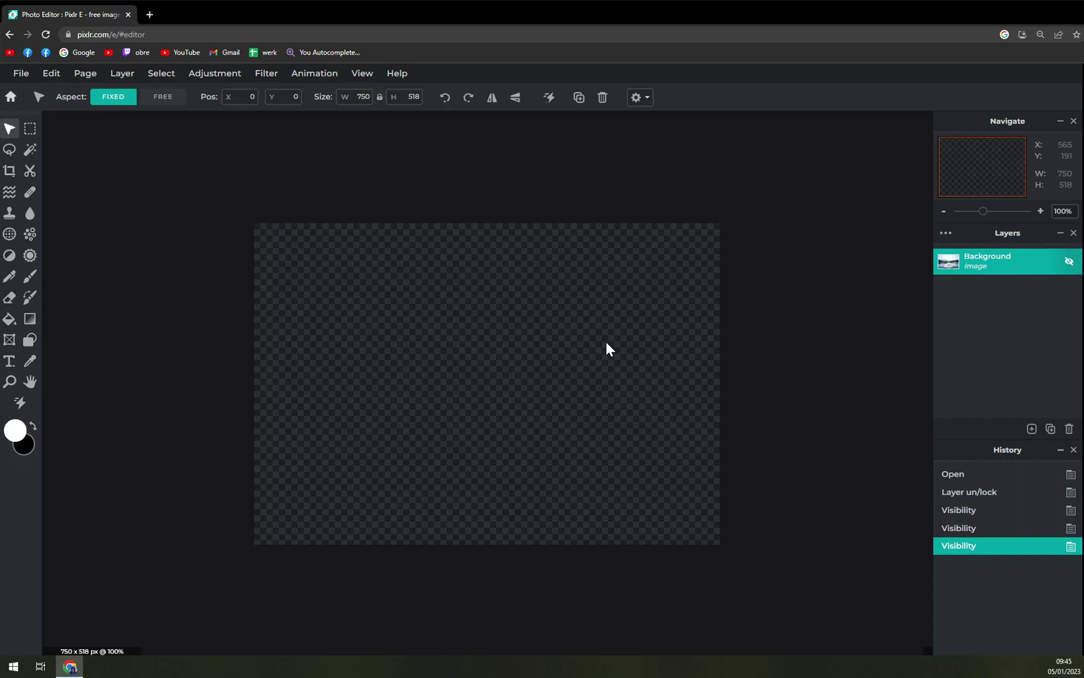
pyautogui.click(1070, 261)
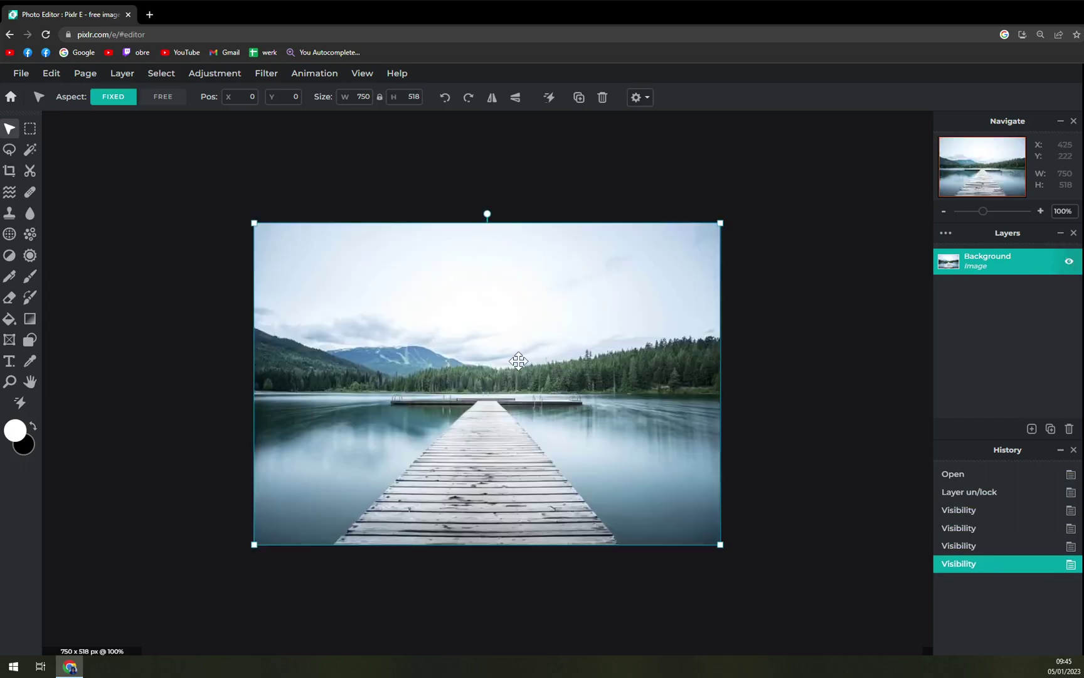
# Shift the pier photo and return it to 0,0, then hide and reshow the layer
pyautogui.moveTo(604, 360); pyautogui.dragTo(487, 354)
pyautogui.click(1069, 262)
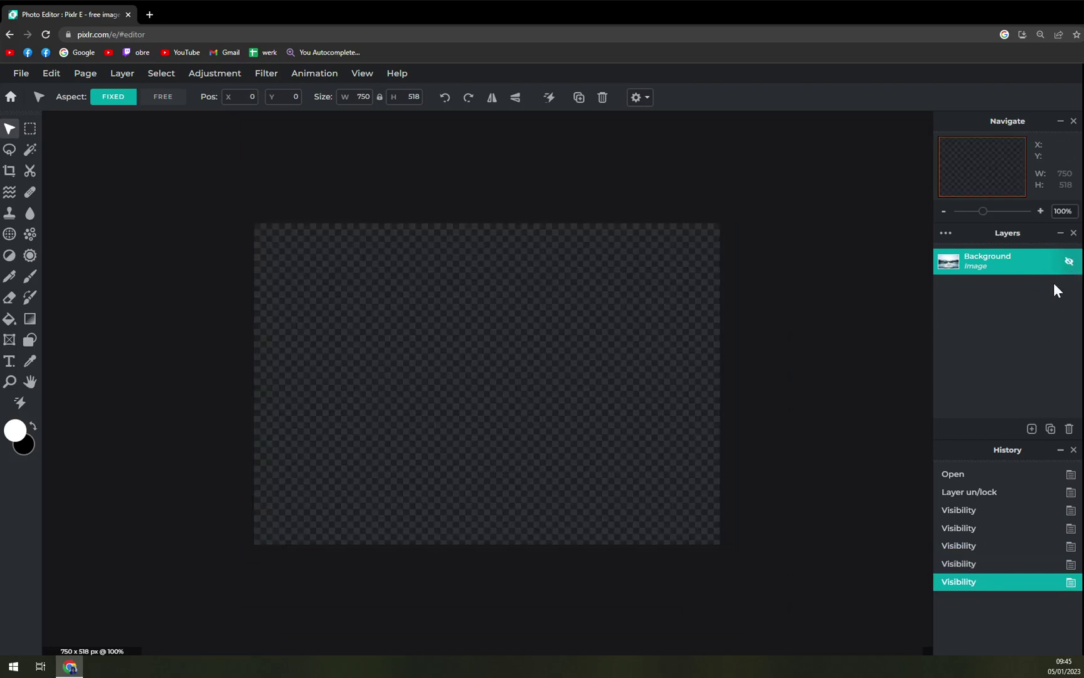
pyautogui.click(1069, 263)
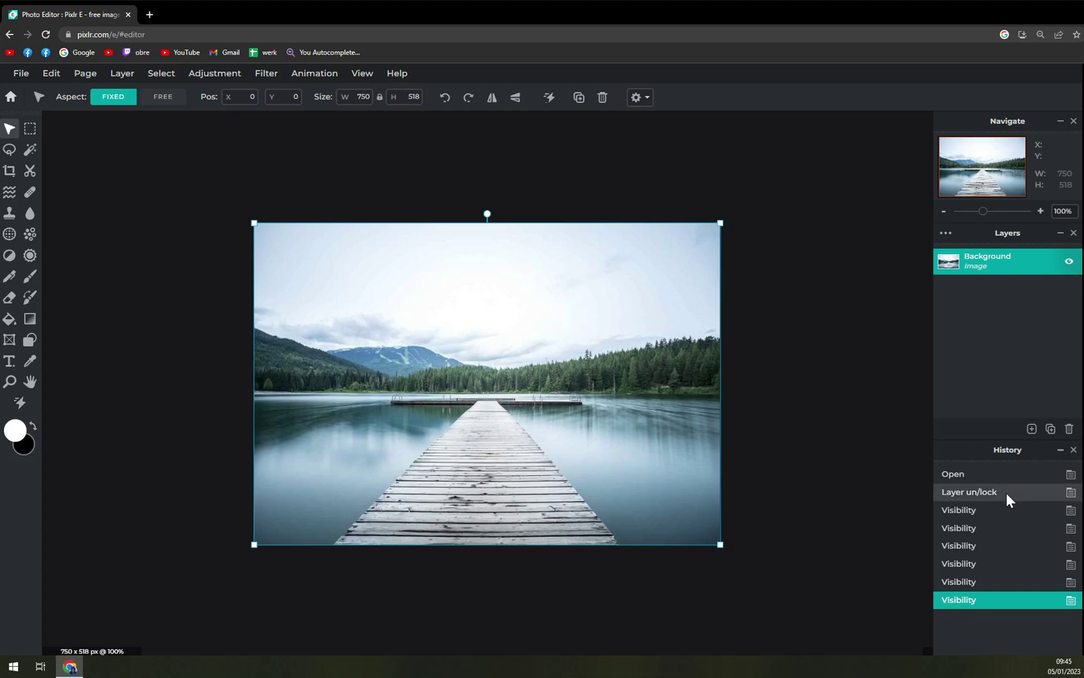
pyautogui.click(1004, 267)
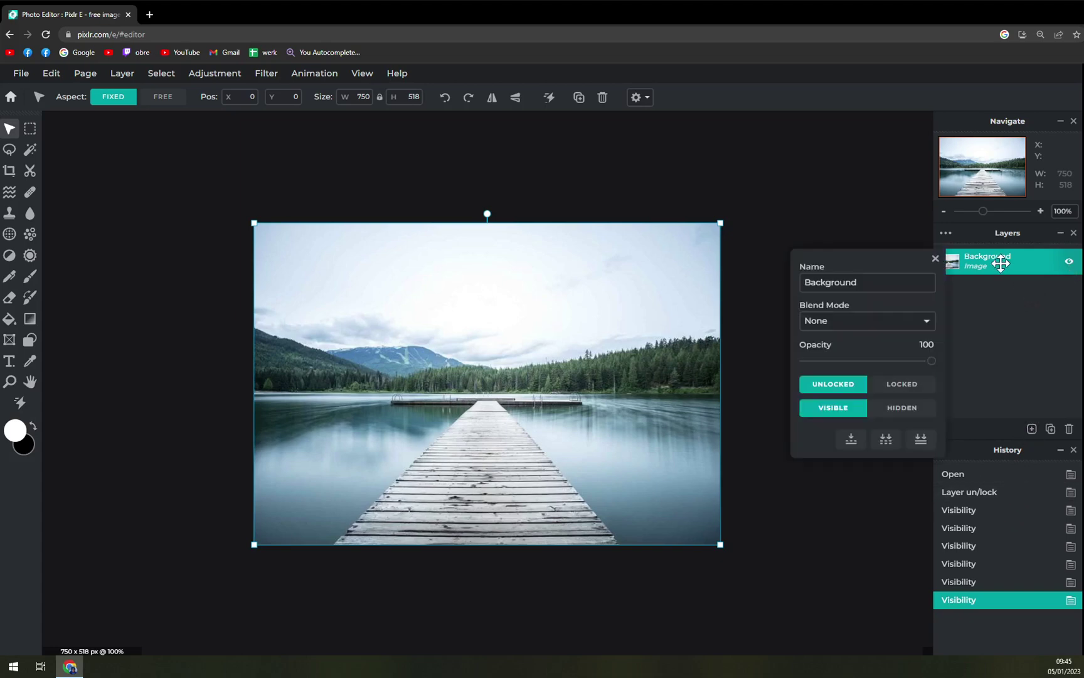
pyautogui.click(894, 384)
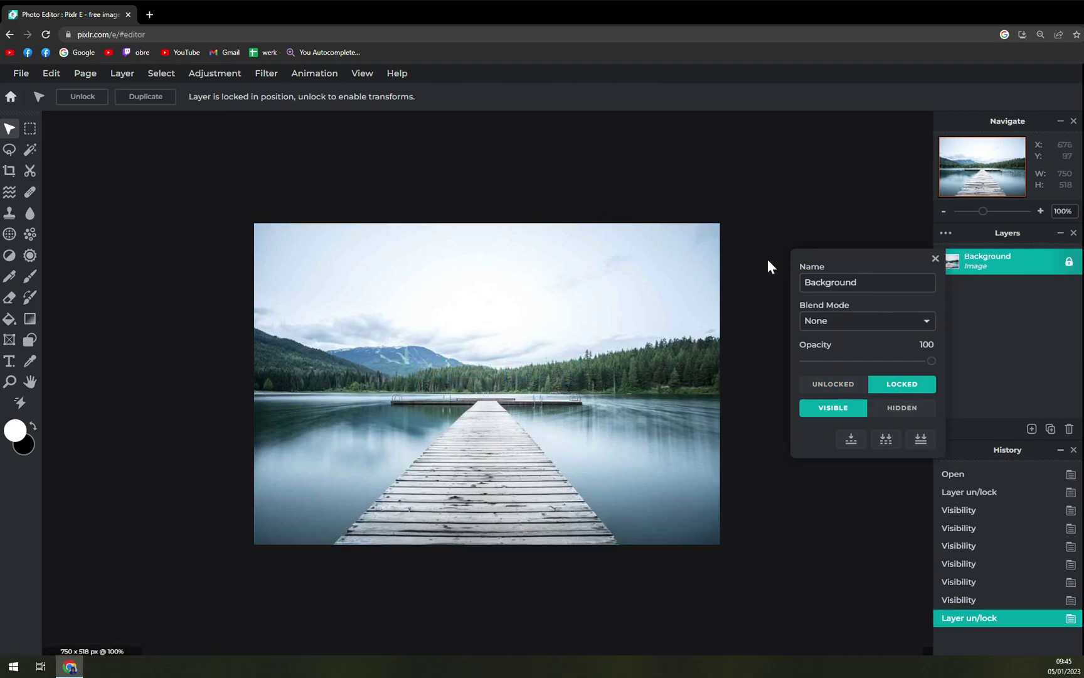
pyautogui.click(848, 387)
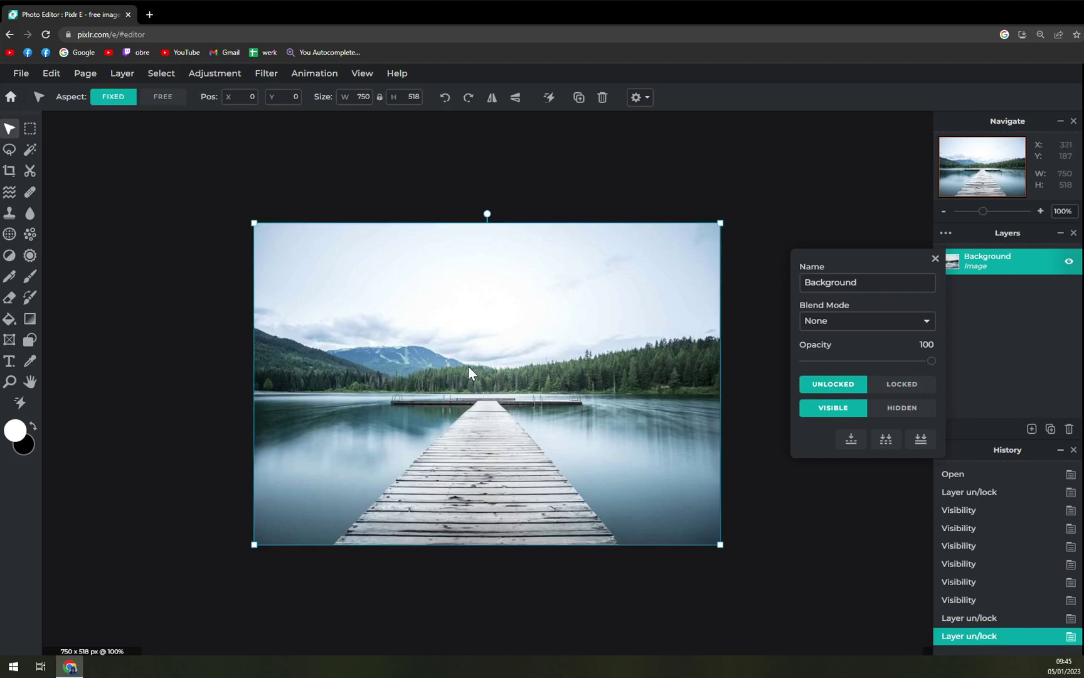
pyautogui.moveTo(452, 357); pyautogui.dragTo(462, 417)
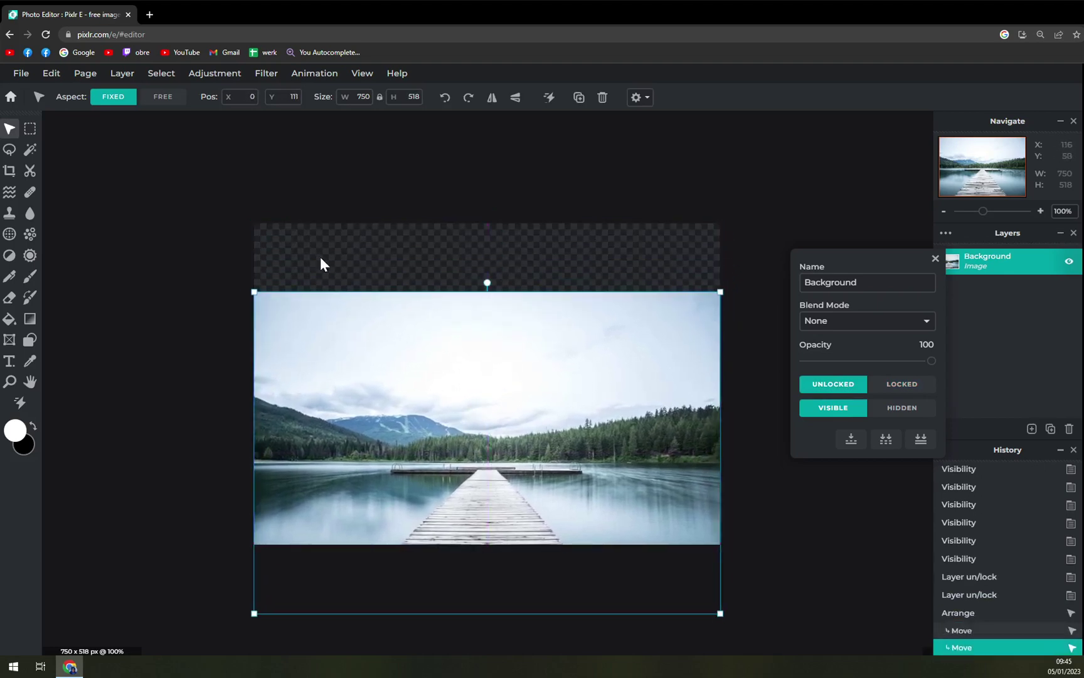
pyautogui.click(347, 267)
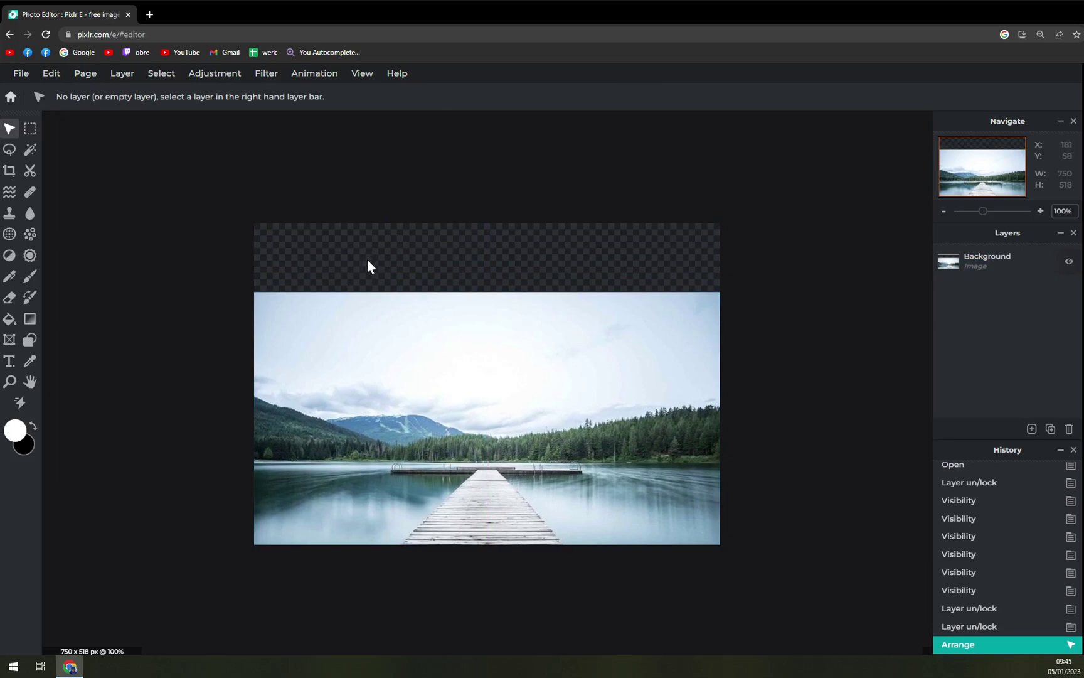
pyautogui.moveTo(467, 391); pyautogui.dragTo(468, 471)
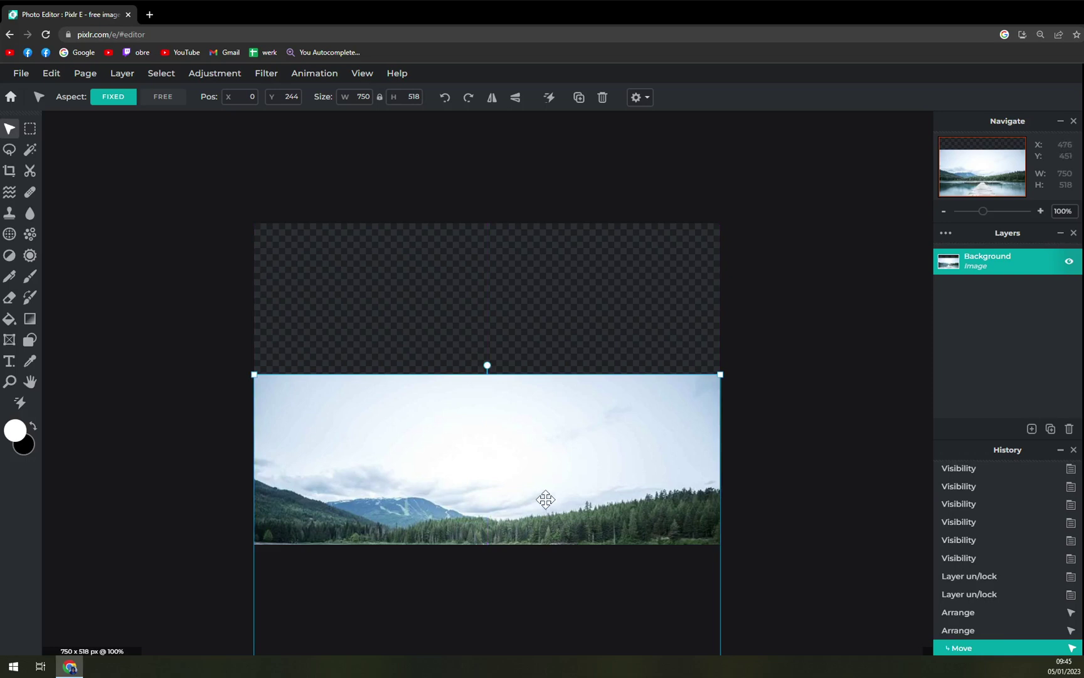
pyautogui.moveTo(544, 501); pyautogui.dragTo(518, 339)
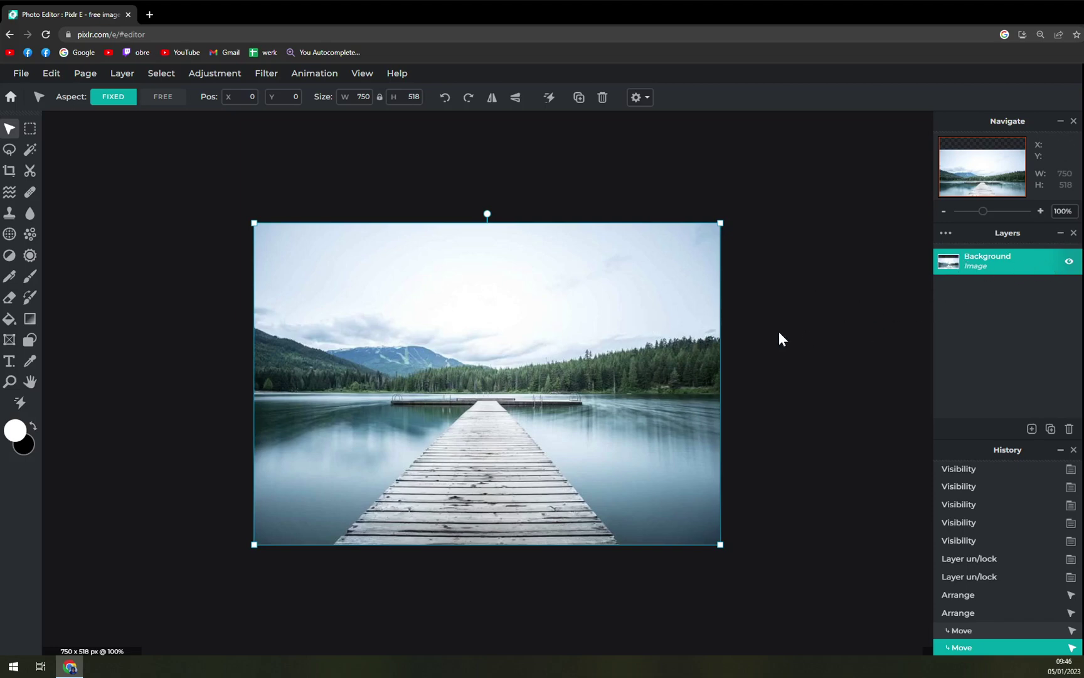
# Lock the Background layer in its settings popup, toggling it Hidden then back to Visible
pyautogui.click(983, 262)
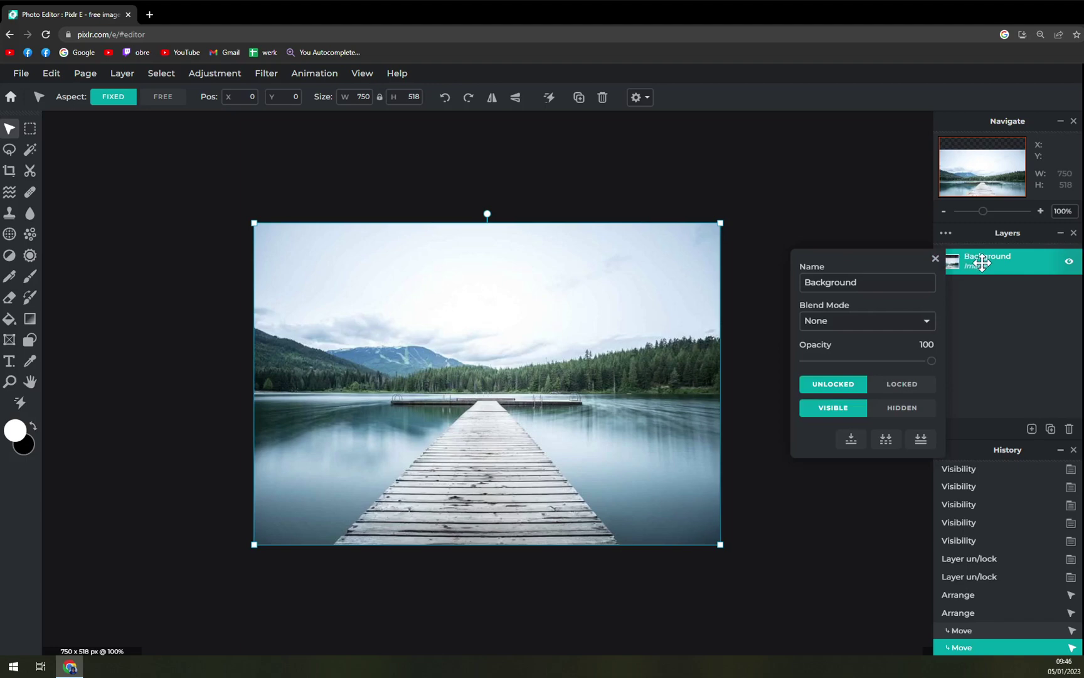
pyautogui.click(899, 394)
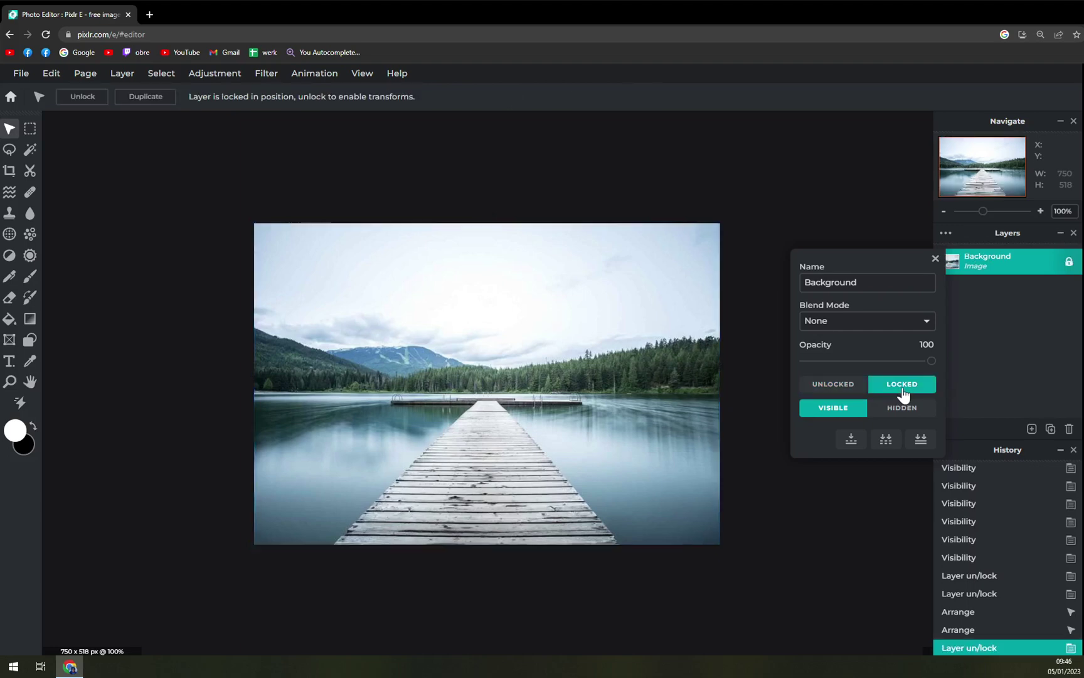
pyautogui.click(904, 411)
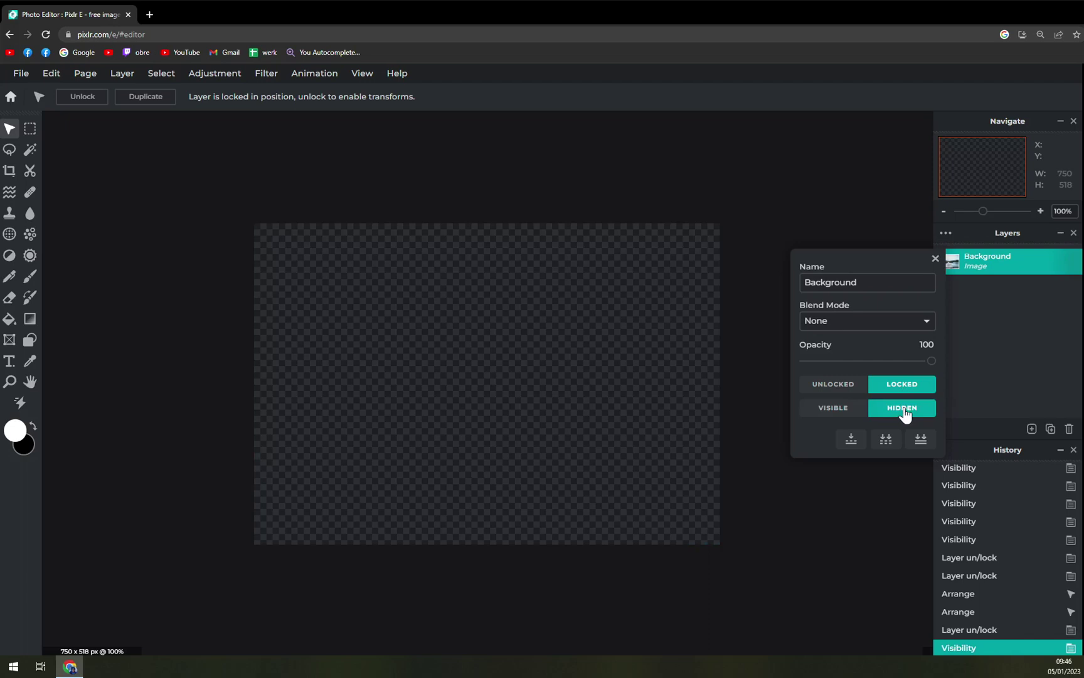
pyautogui.click(904, 412)
pyautogui.click(846, 415)
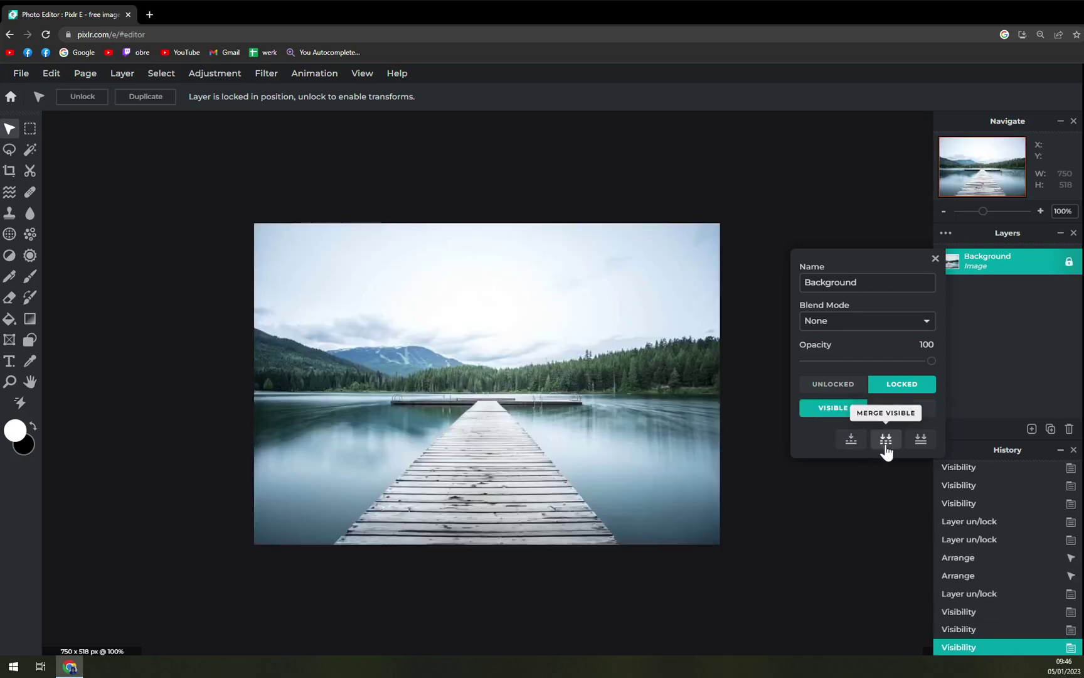
# Flatten the image into one layer, then check and dismiss the Background layer properties
pyautogui.click(920, 440)
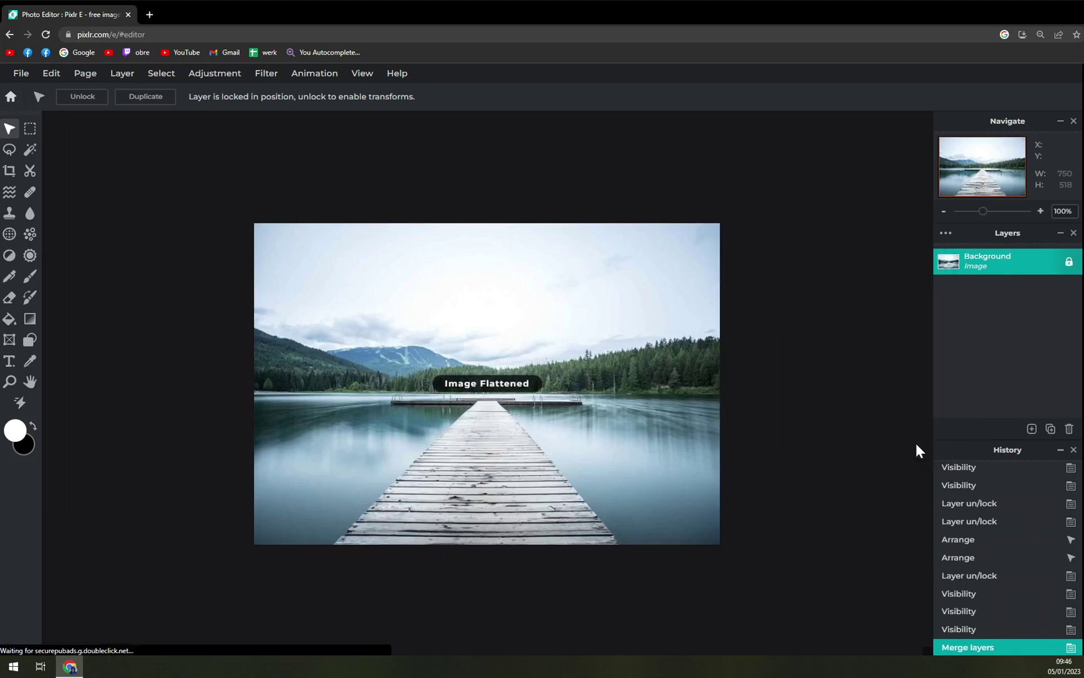
pyautogui.click(1053, 254)
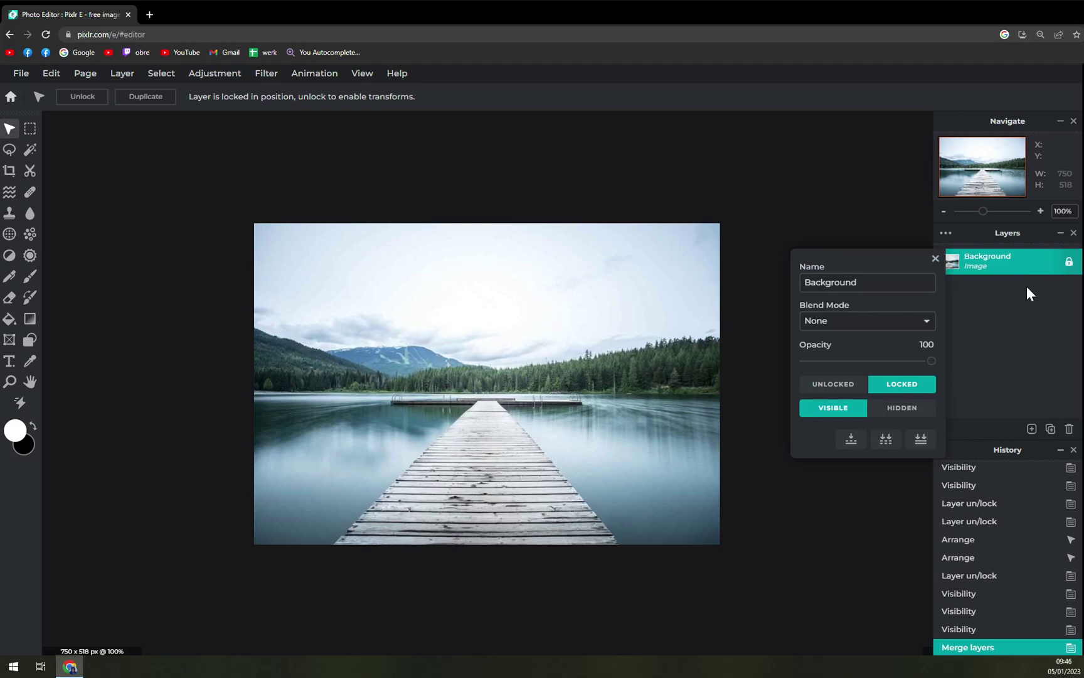
pyautogui.click(1005, 258)
pyautogui.click(995, 256)
pyautogui.click(936, 259)
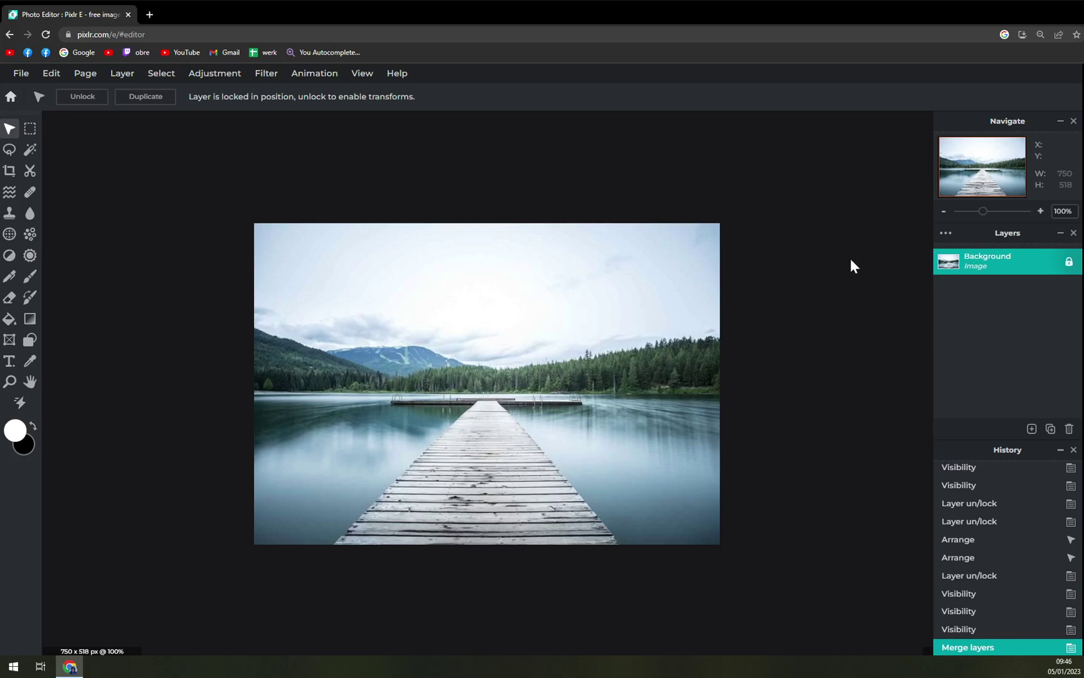
# Create a new 1080×1080 Untitled canvas from the Social Post preset
pyautogui.click(9, 36)
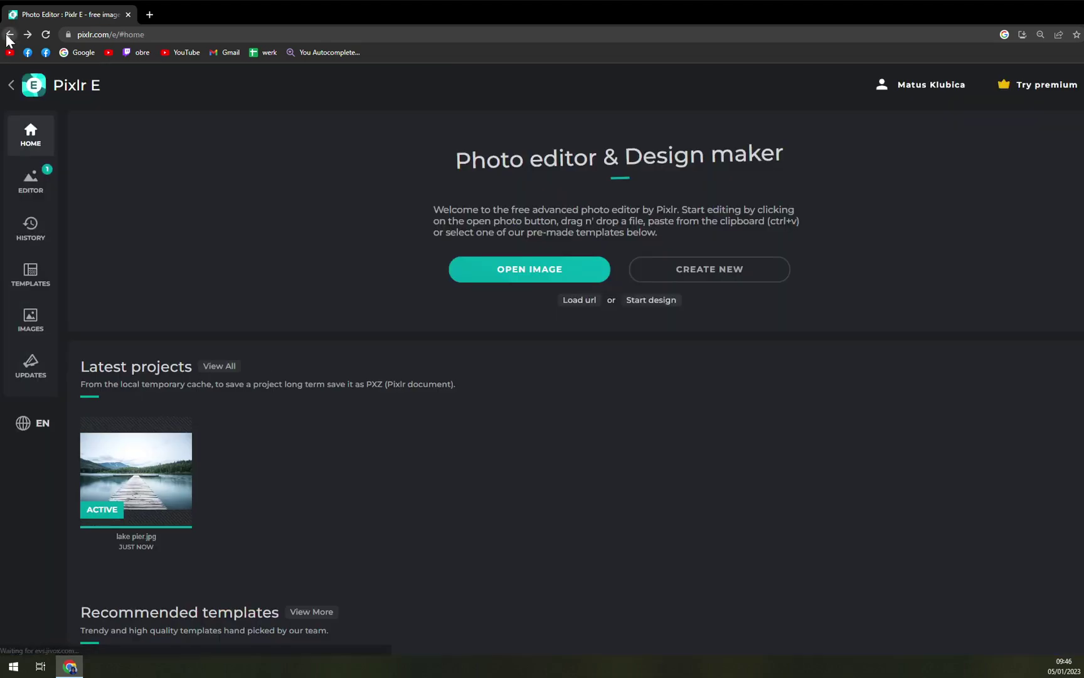
pyautogui.click(678, 268)
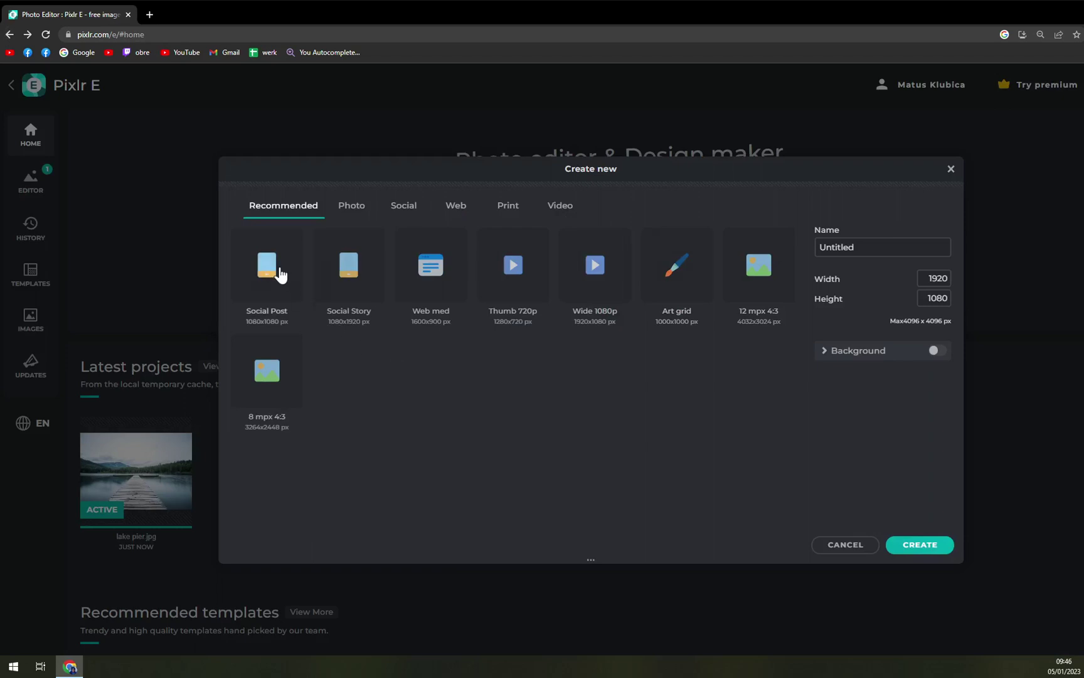
pyautogui.click(278, 274)
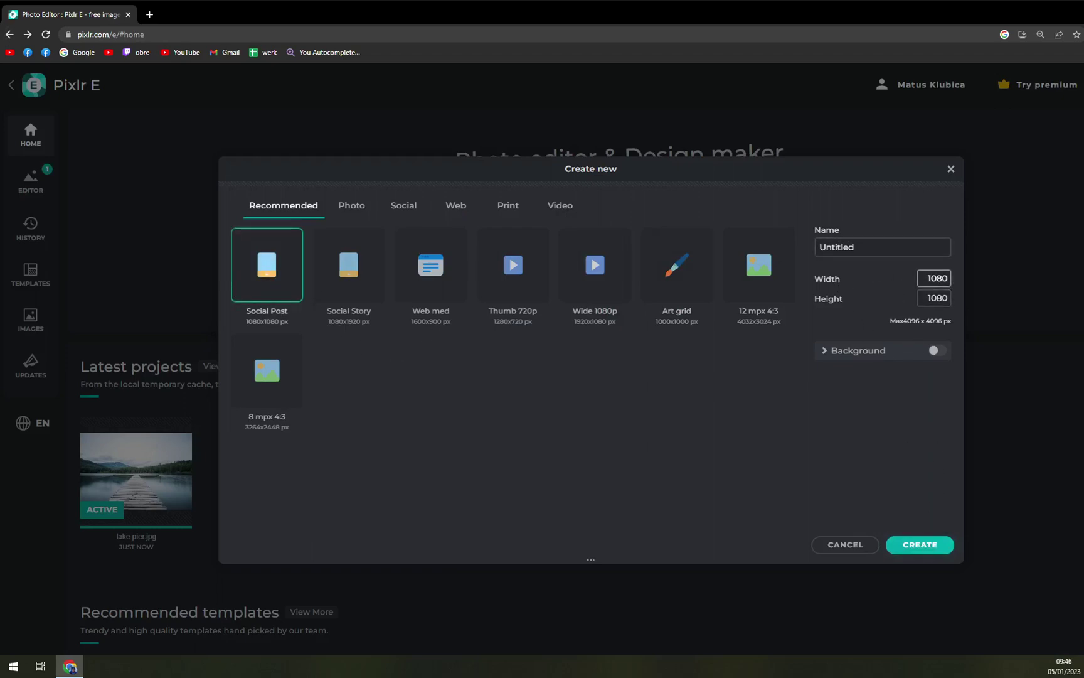
pyautogui.click(924, 546)
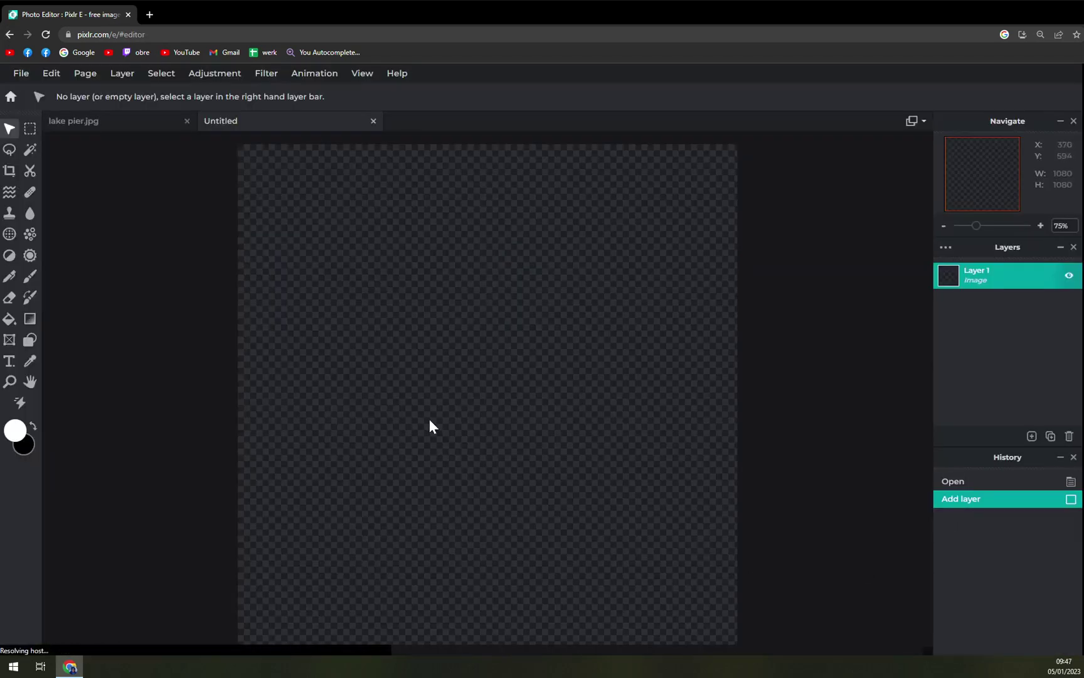
pyautogui.scroll(-1, 432, 421)
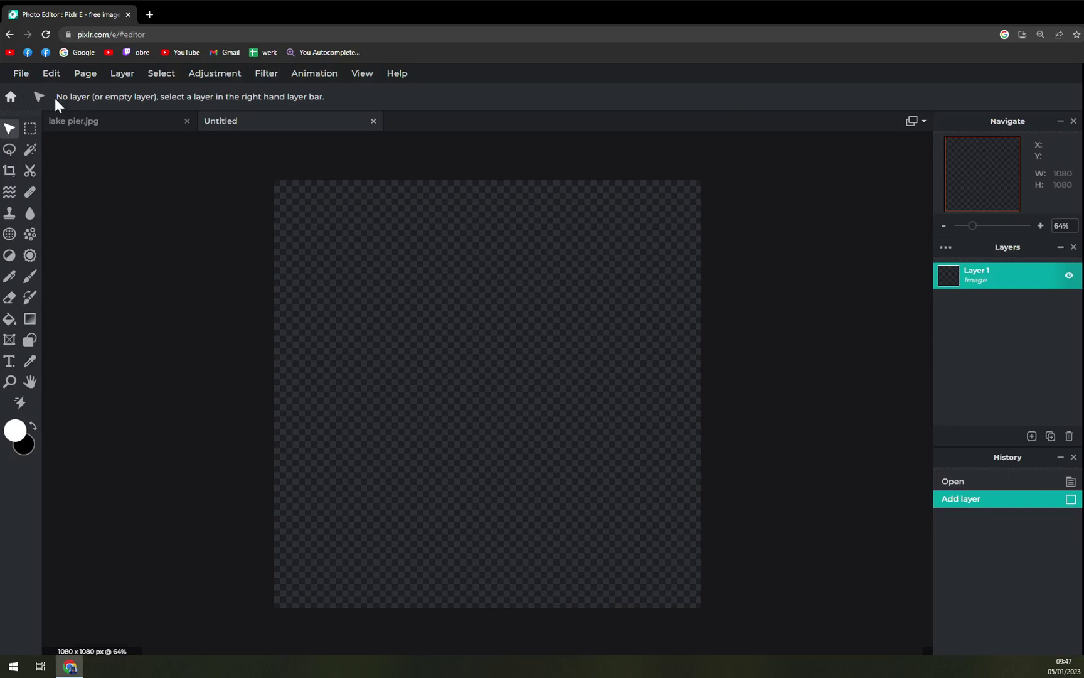
# Reopen lake pier.jpg via File > Open image.., cancelling the accidental New image dialog
pyautogui.click(20, 75)
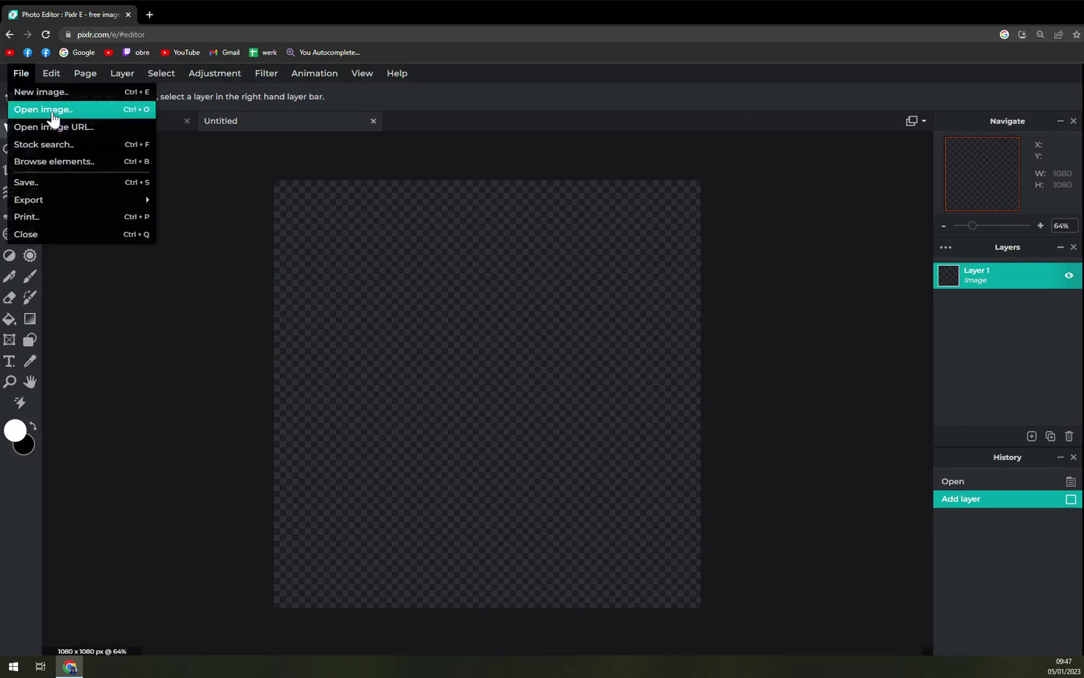
pyautogui.click(42, 94)
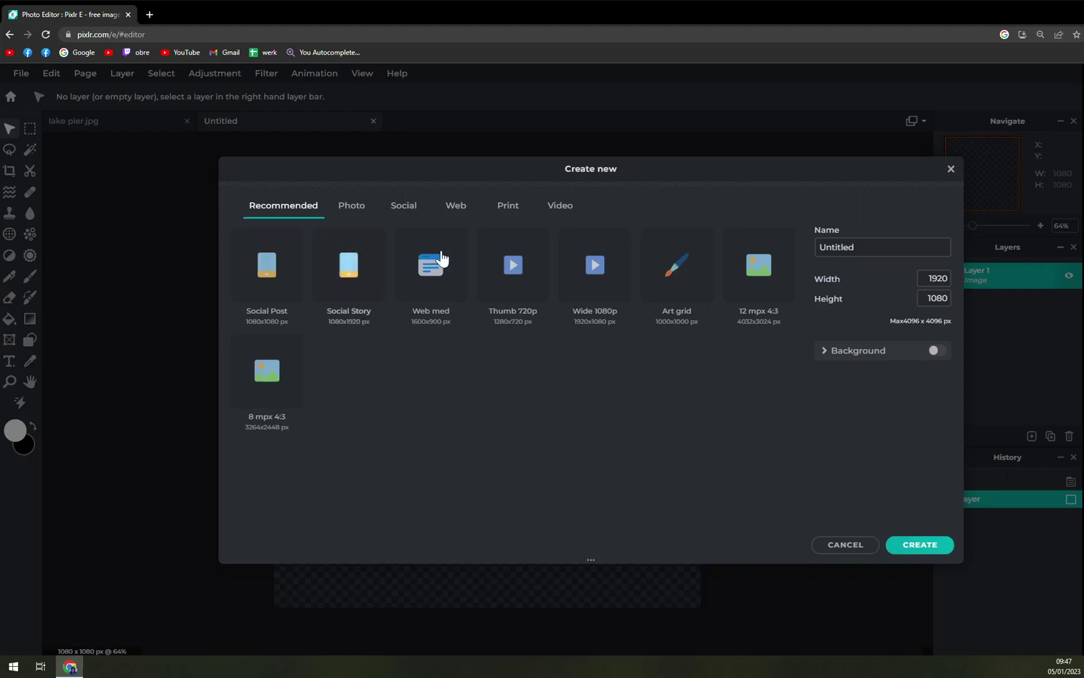
pyautogui.click(951, 169)
pyautogui.click(21, 74)
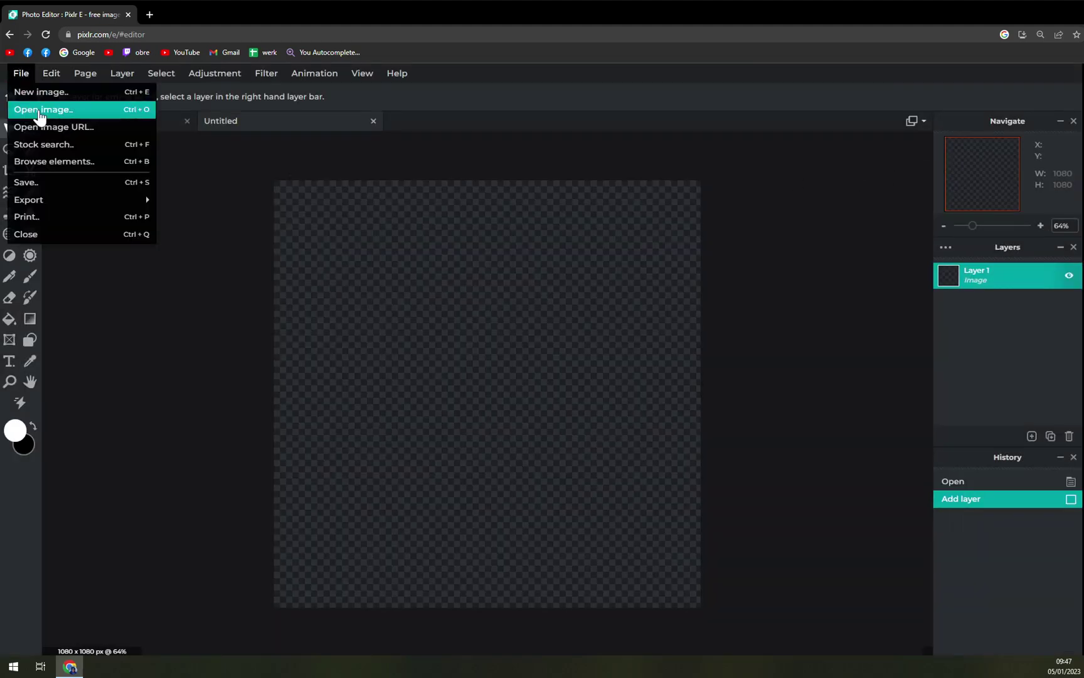
pyautogui.doubleClick(156, 286)
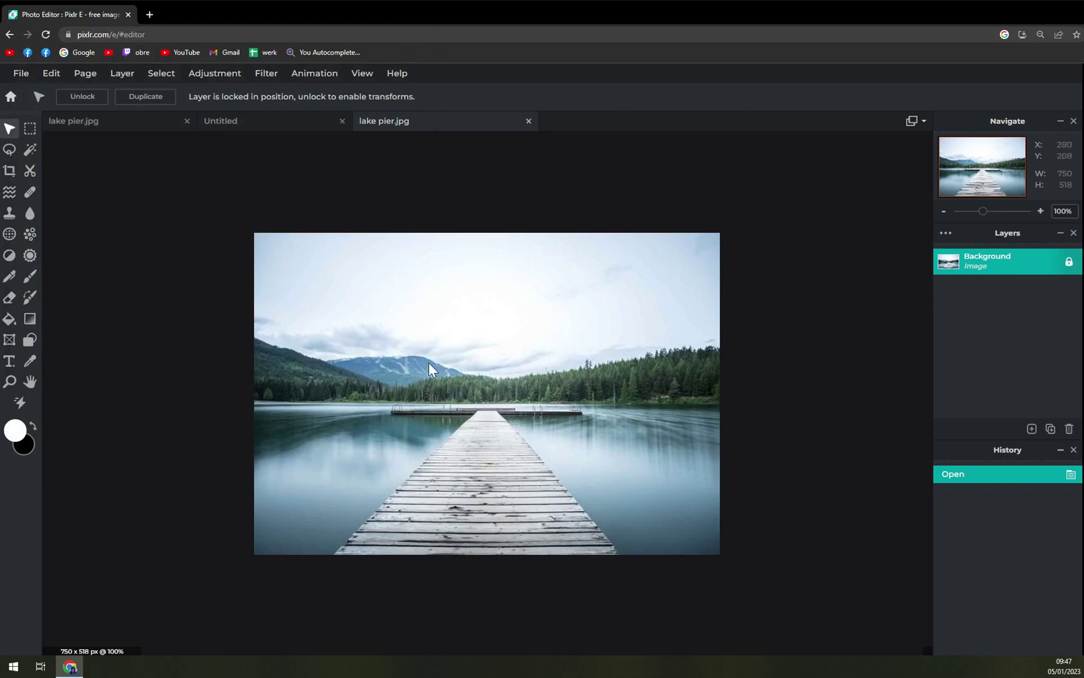
pyautogui.scroll(-2, 545, 380)
pyautogui.scroll(3, 552, 412)
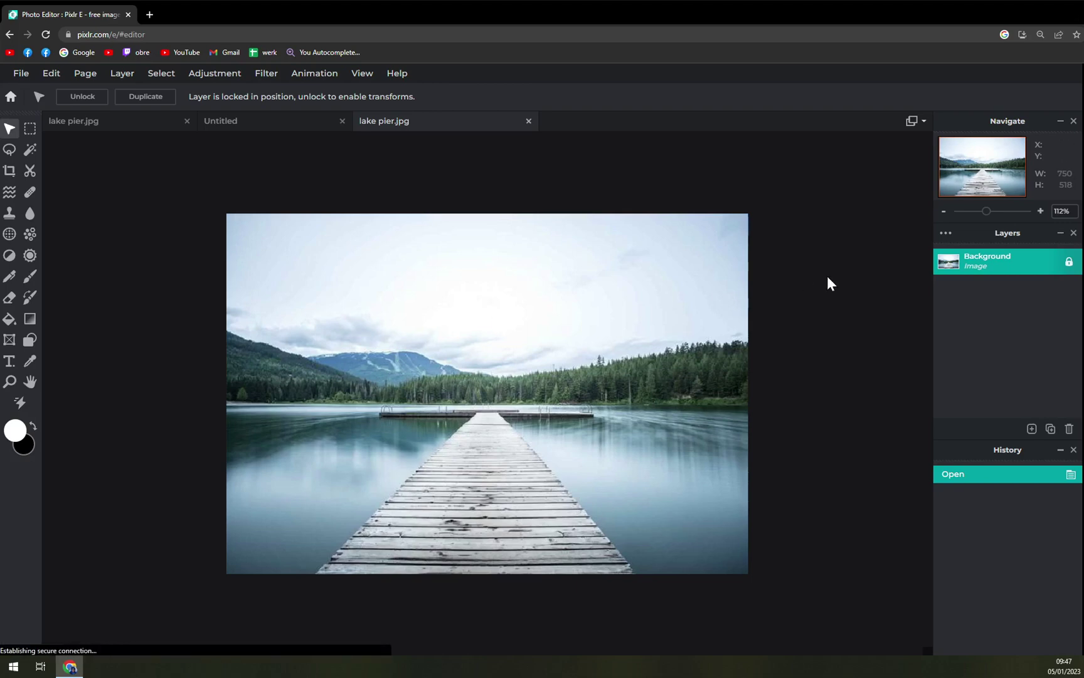
# Unlock the Background layer, nudge the pier photo with the Move tool, then relock it
pyautogui.click(1011, 261)
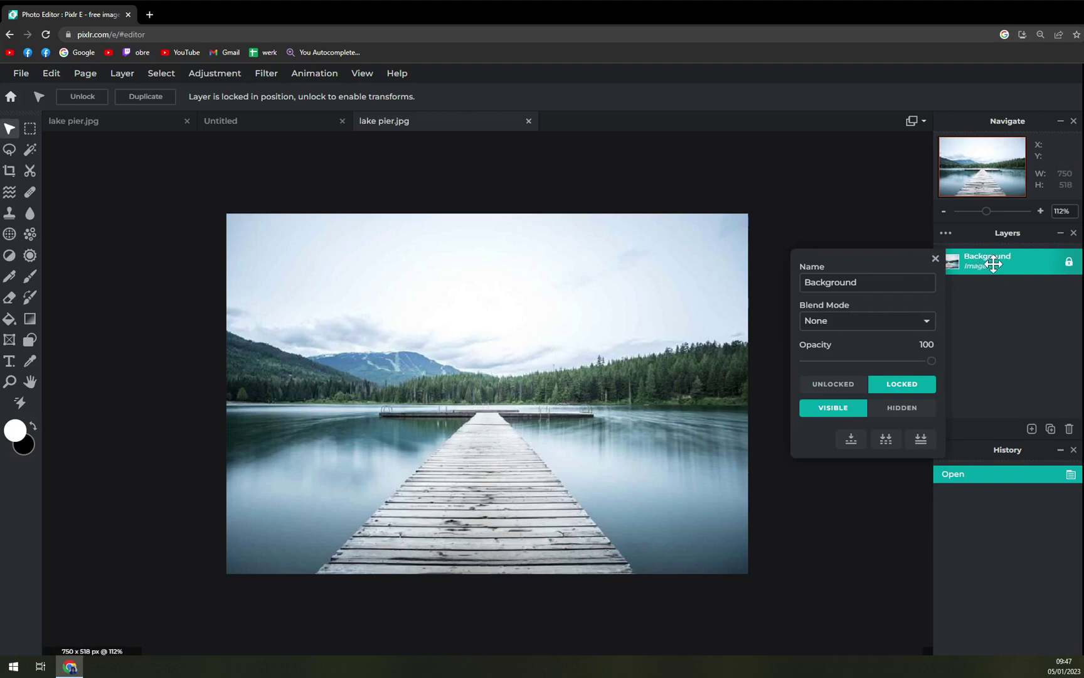
pyautogui.click(849, 390)
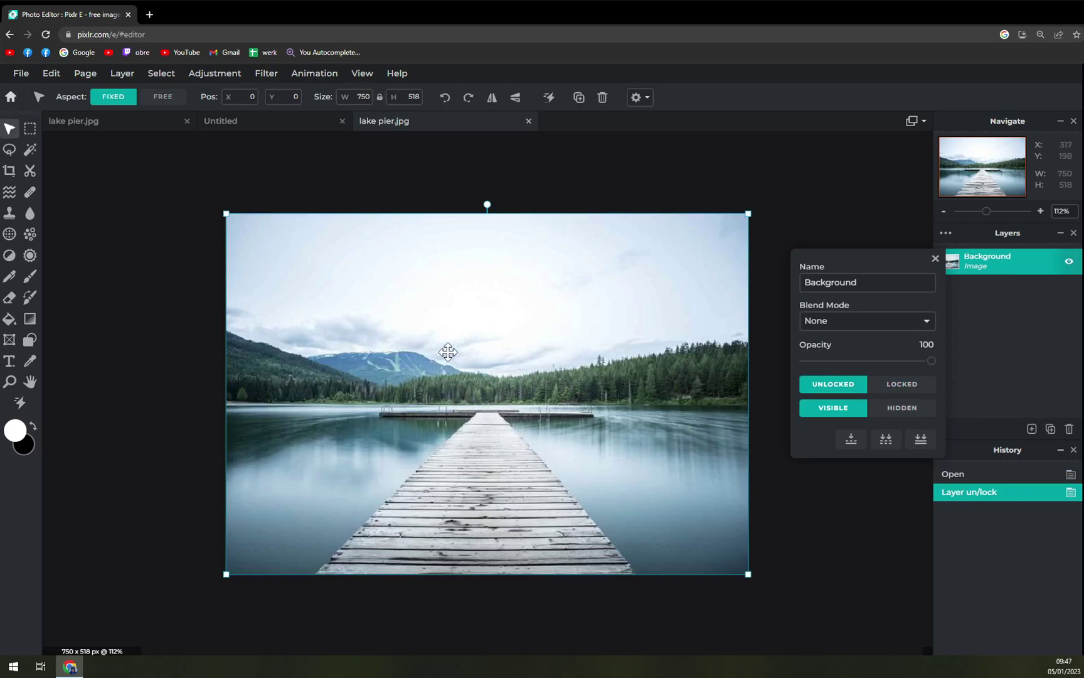
pyautogui.moveTo(448, 351)
pyautogui.mouseDown()
pyautogui.moveTo(458, 356)
pyautogui.moveTo(354, 346)
pyautogui.moveTo(435, 338)
pyautogui.mouseUp()
pyautogui.click(875, 390)
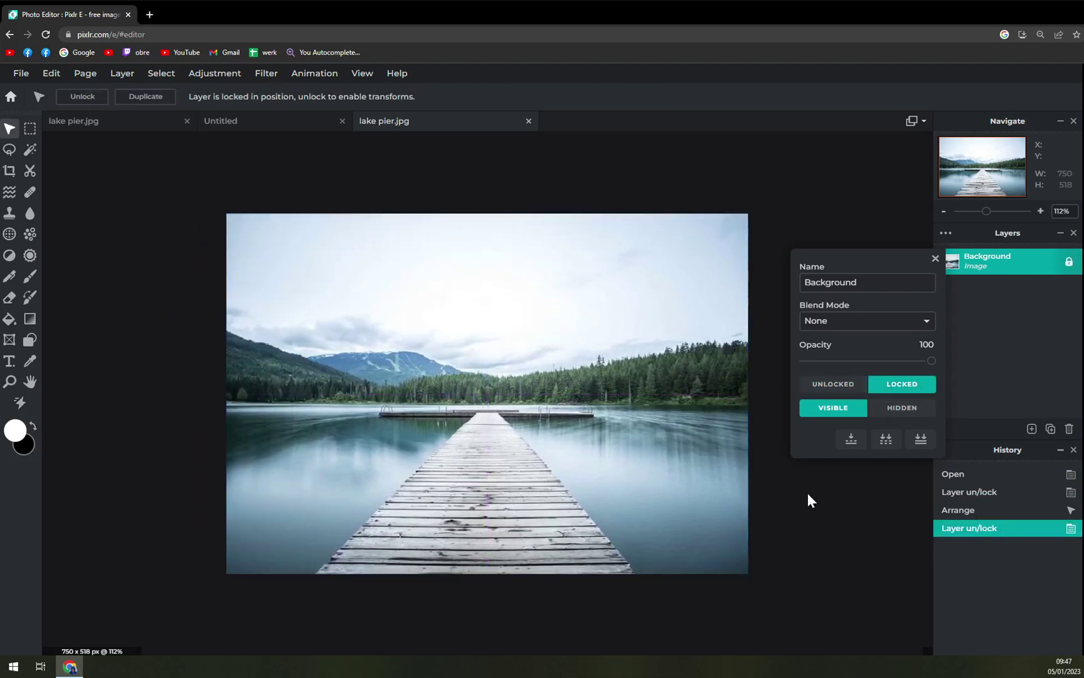